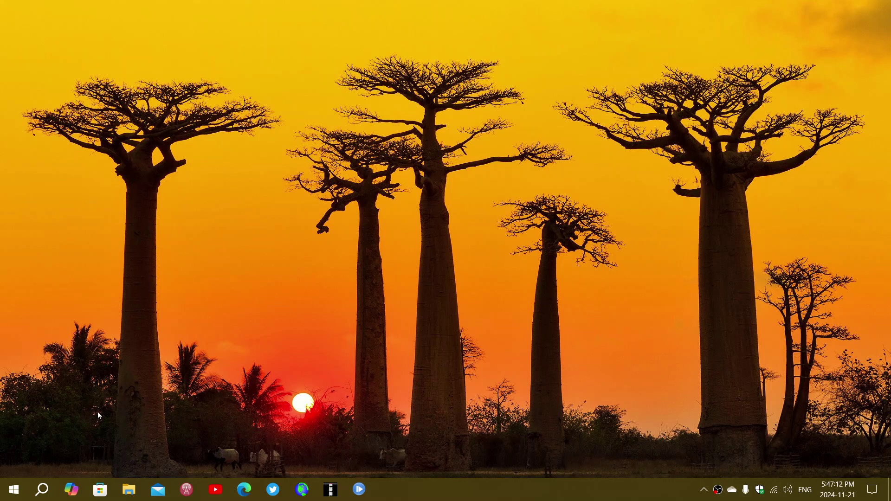
- Open the Start menu showing the app list and Productivity and Explore tiles
left_click(13, 490)
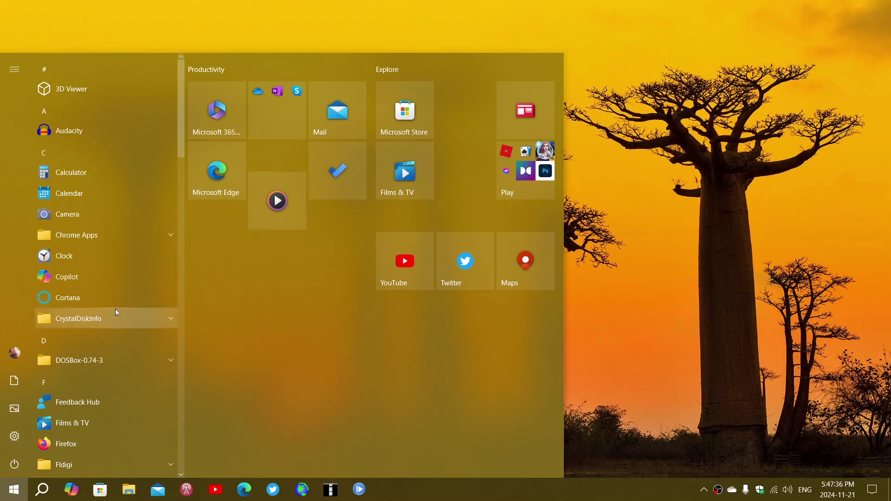
- Launch Microsoft Store from its taskbar icon and load its Home page
left_click(99, 490)
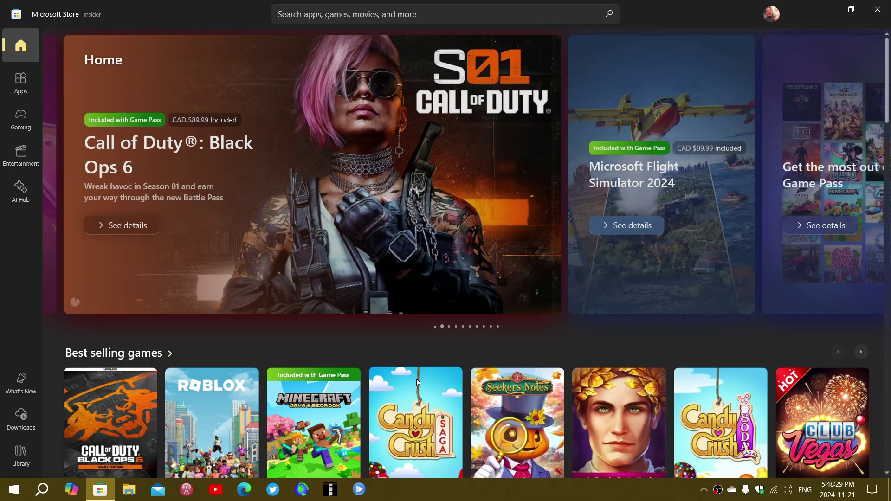
scroll(417, 382, "down", 3)
scroll(416, 382, "down", 3)
scroll(416, 381, "down", 2)
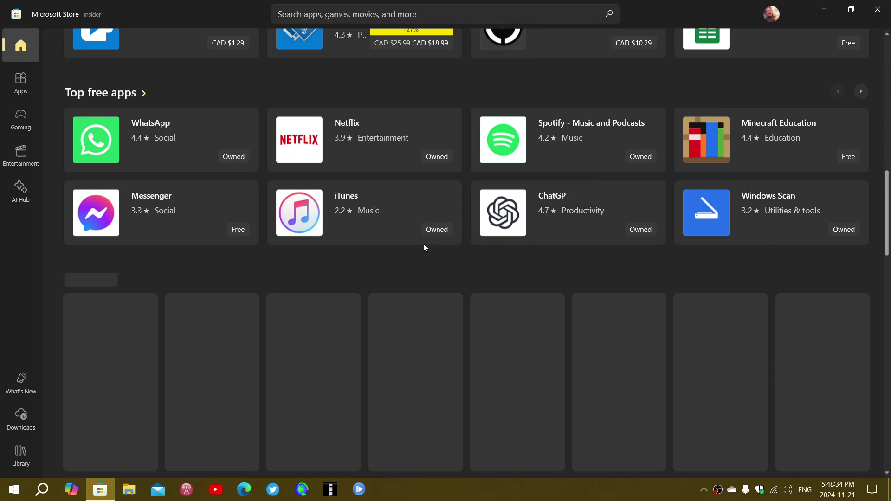
- Close the Microsoft Store window, leaving the desktop wallpaper and taskbar visible
left_click(875, 11)
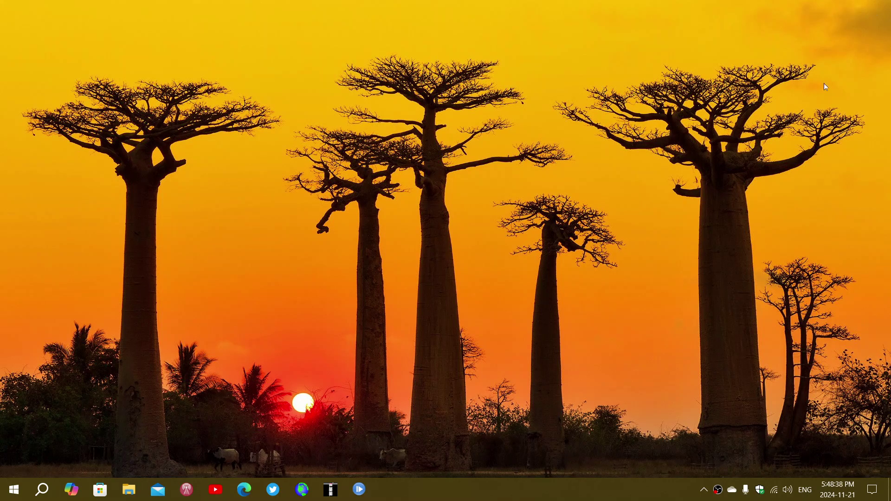